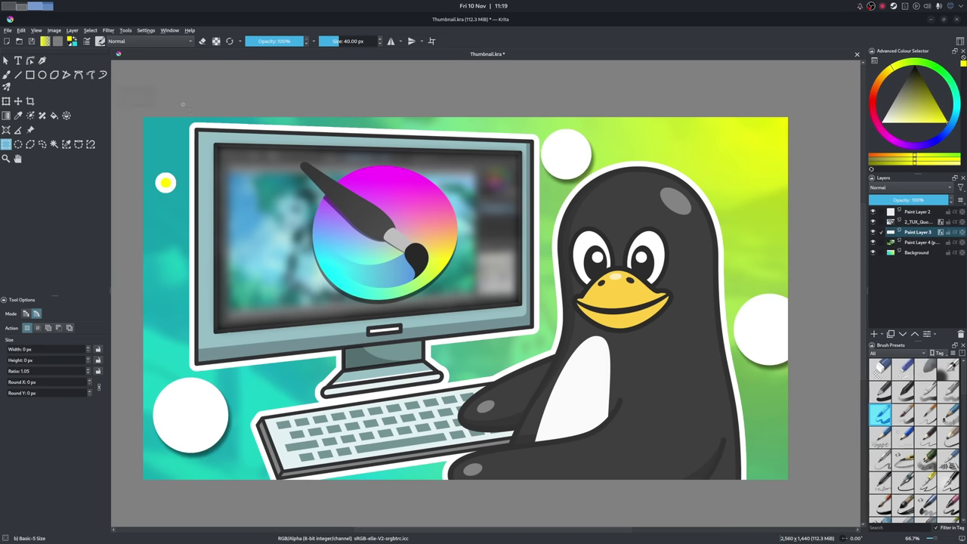
Hide the TUX layer group, then show it again to compare.
left_click(874, 221)
left_click(875, 221)
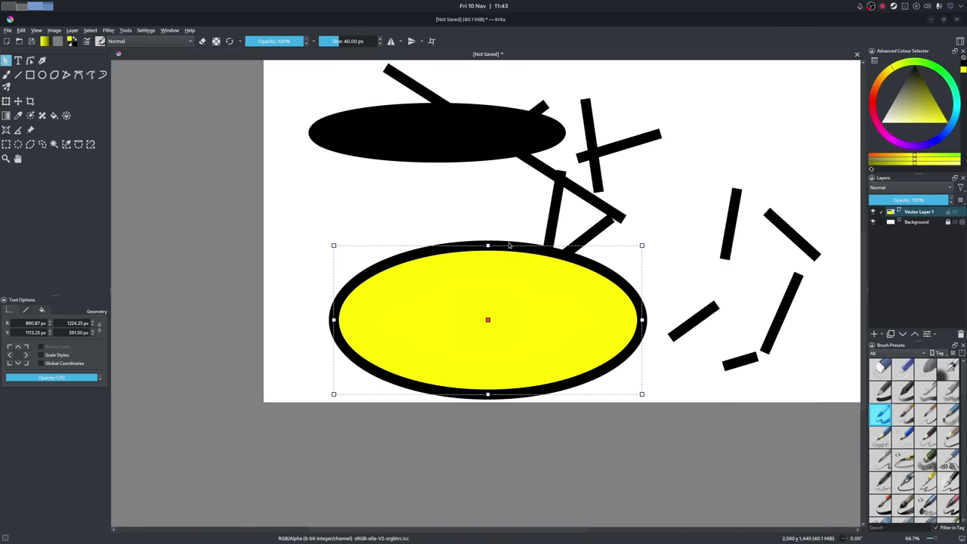
Add a new vector layer from the Layers docker's layer-type list.
scroll(509, 245, "up", 5)
scroll(506, 247, "down", 1)
scroll(513, 247, "down", 5)
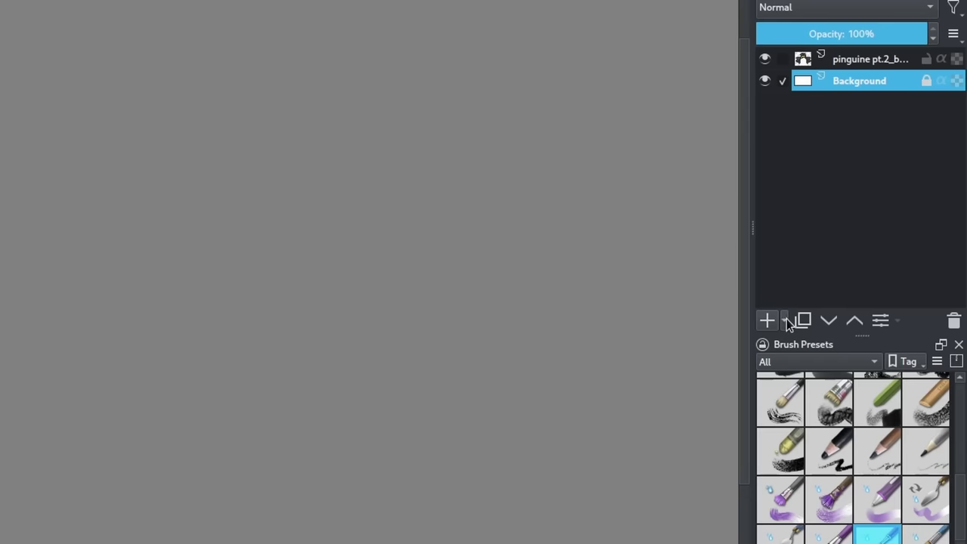
left_click(786, 321)
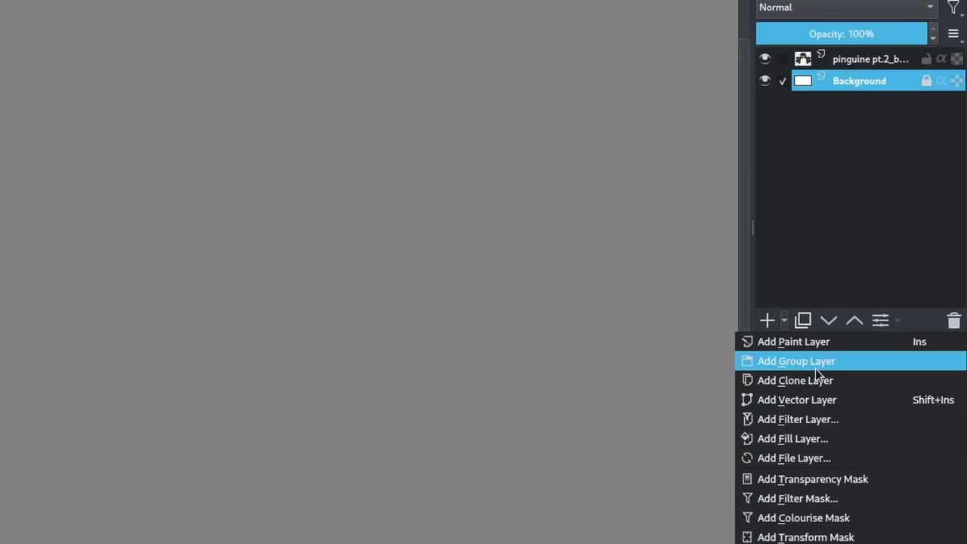
left_click(828, 395)
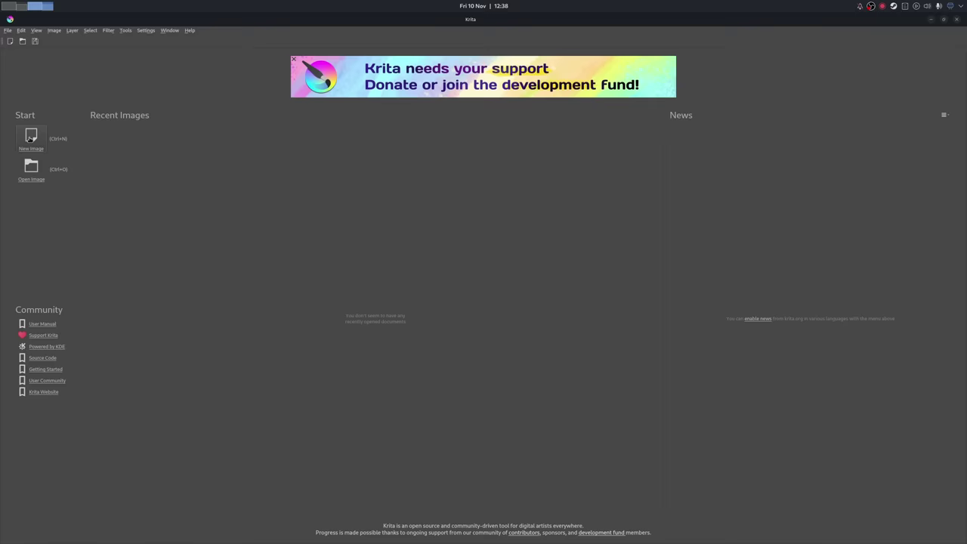
Start a new blank 1280 × 720 image from the welcome screen.
left_click(31, 138)
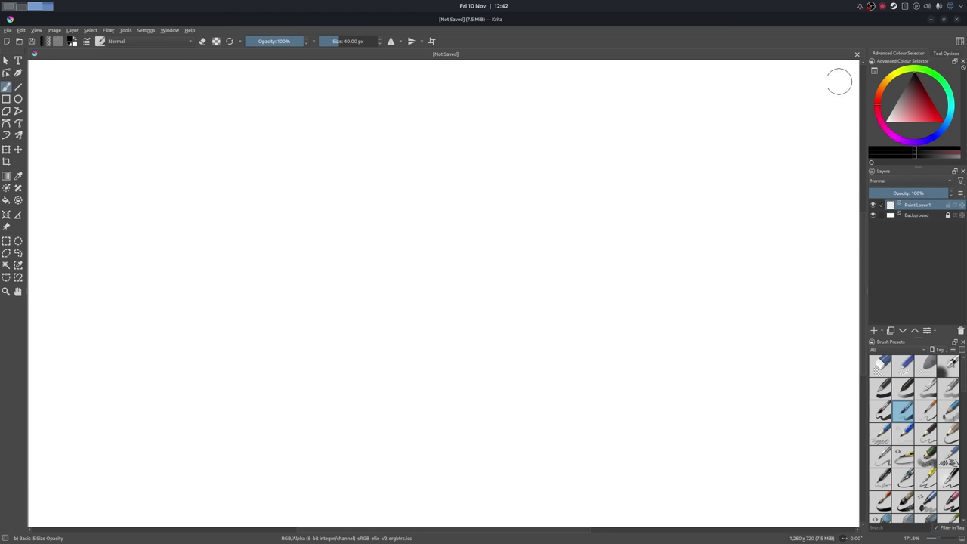
Switch the Krita interface to a light theme.
left_click(145, 31)
mouse_move(351, 237)
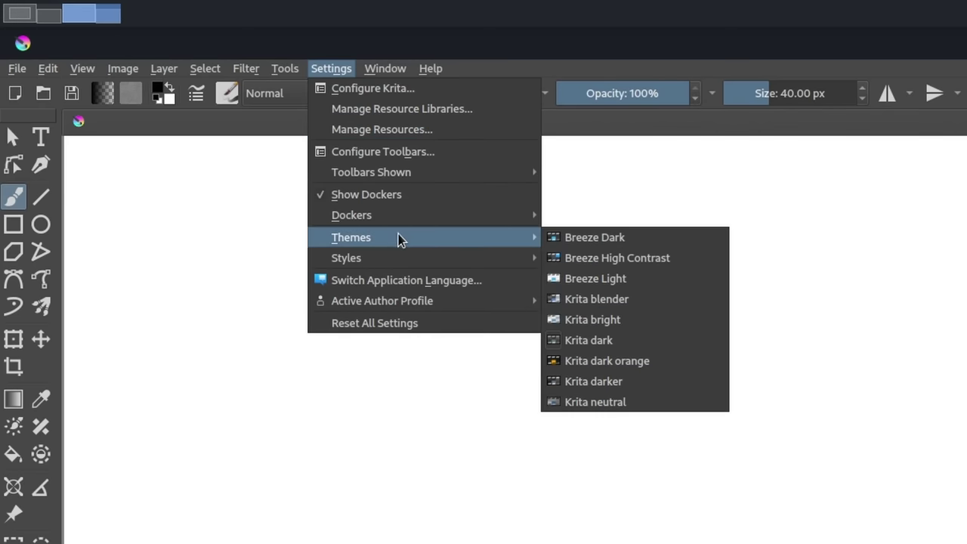
left_click(595, 239)
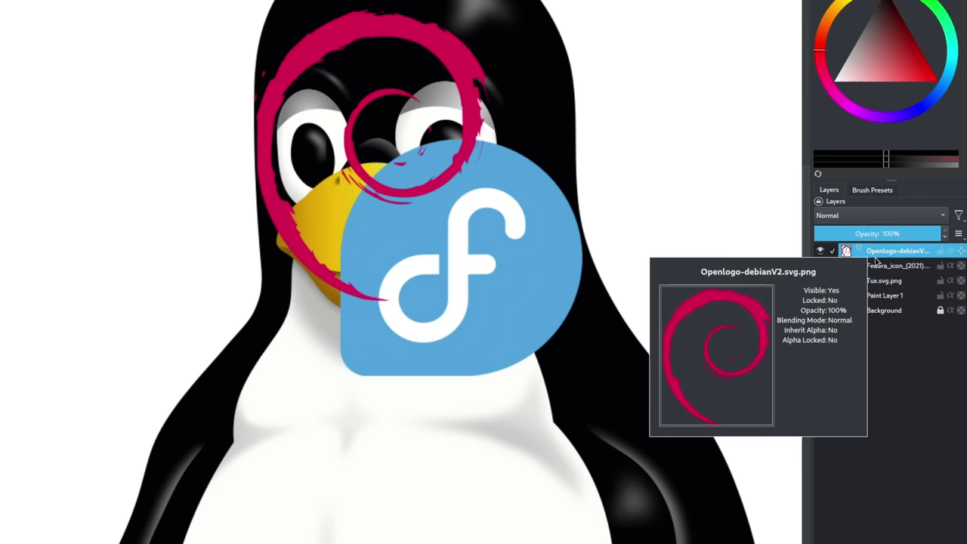
Show the Debian logo layer and set the Tux layer's blending mode to Lighten.
left_click(886, 263)
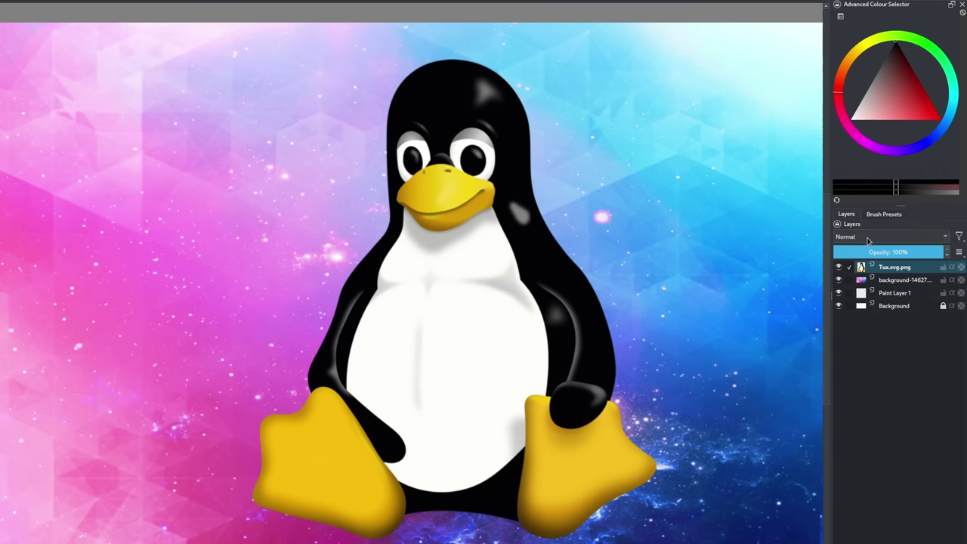
left_click(868, 240)
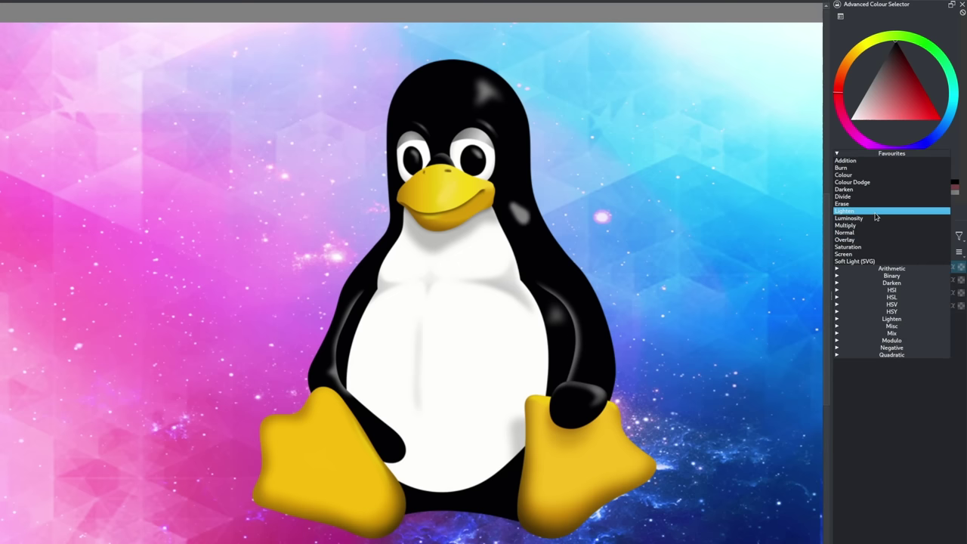
left_click(875, 213)
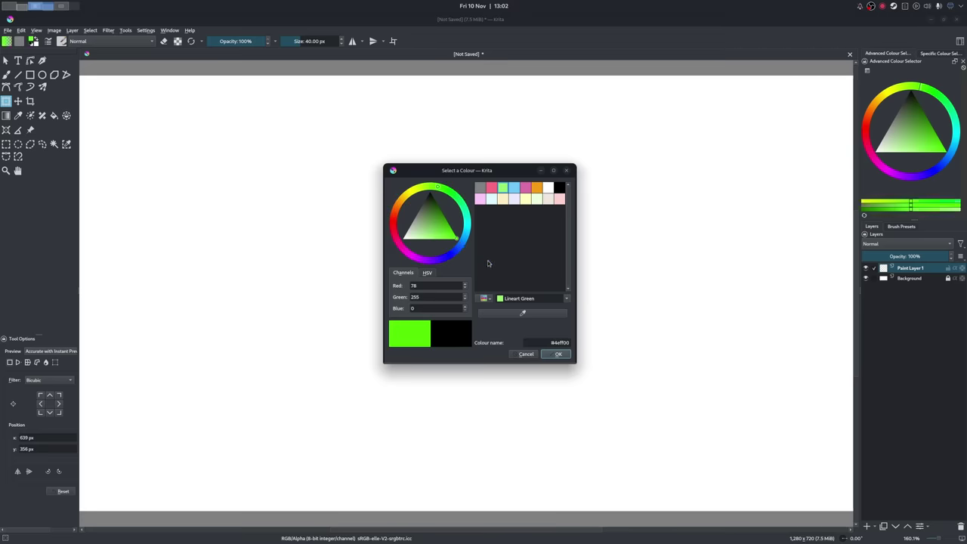
Fill the canvas with the chosen green, then pick a second colour on the wheel.
left_click(549, 352)
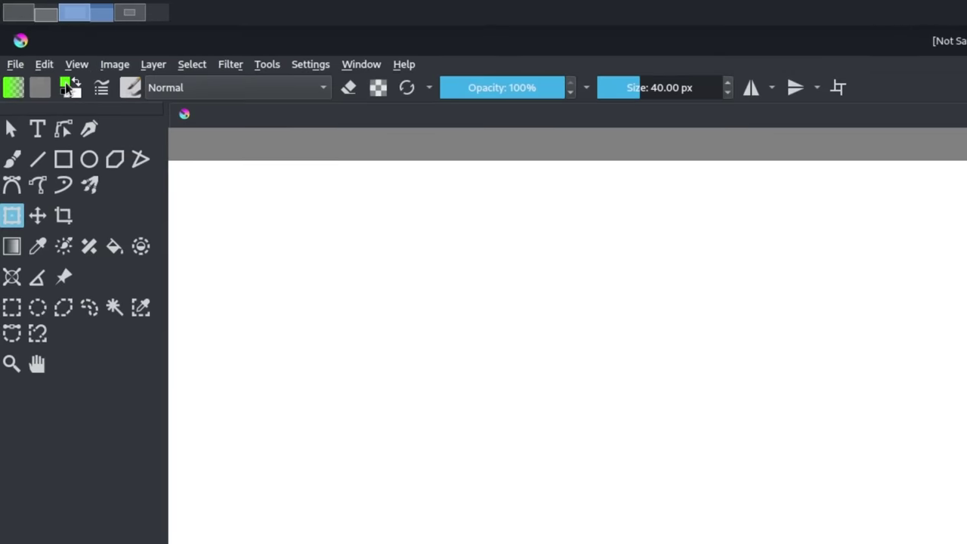
left_click_drag(306, 234, 327, 285)
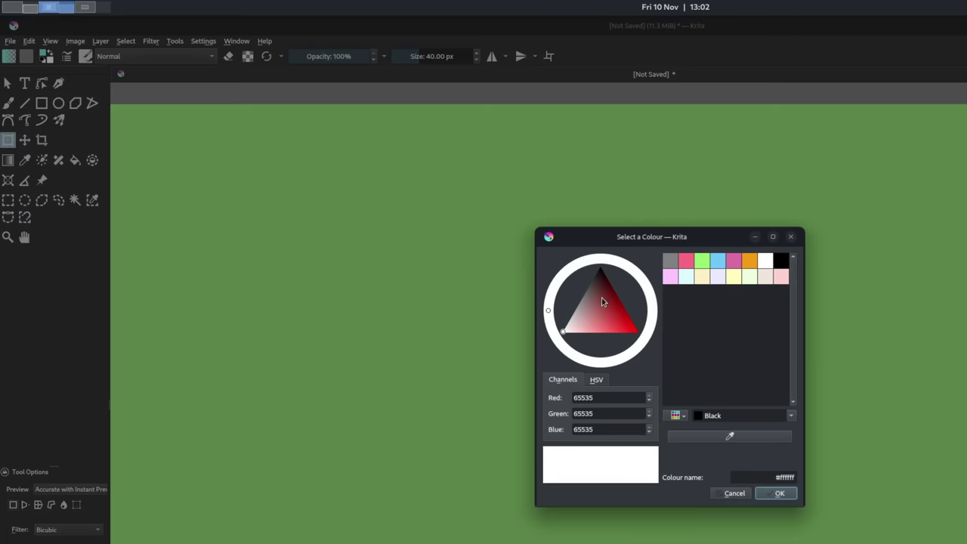
left_click_drag(602, 303, 474, 250)
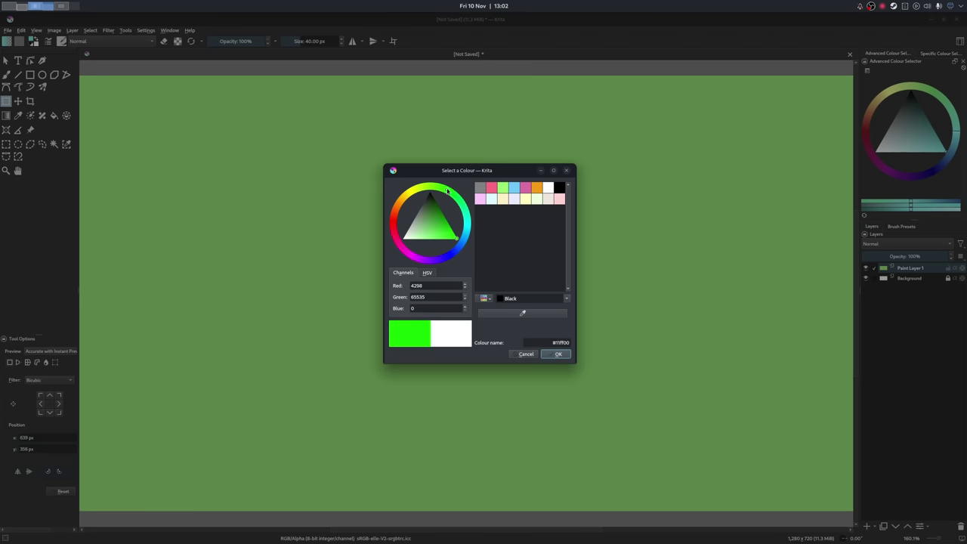
key("Return")
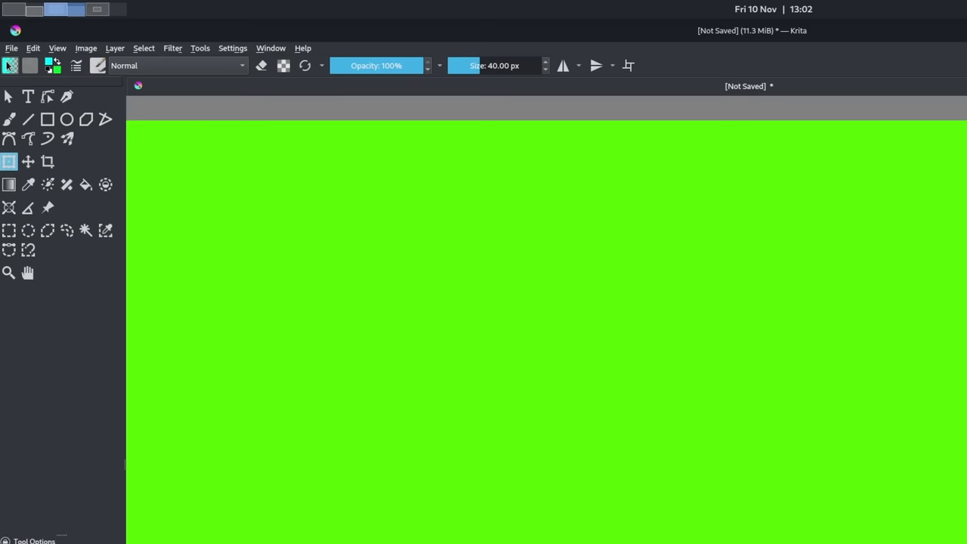
Lay a radial Foreground to Background gradient across the canvas.
left_click(9, 66)
left_click(41, 142)
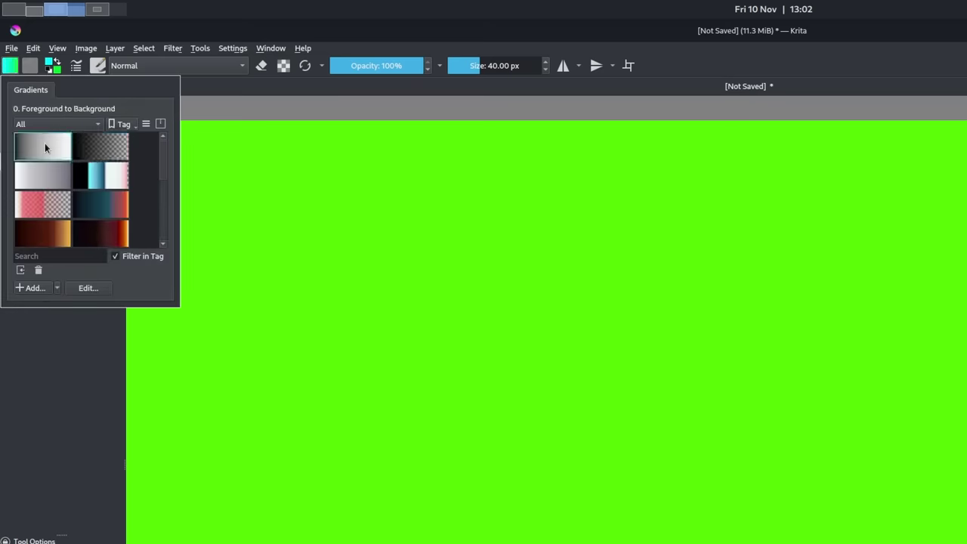
left_click_drag(81, 509, 844, 86)
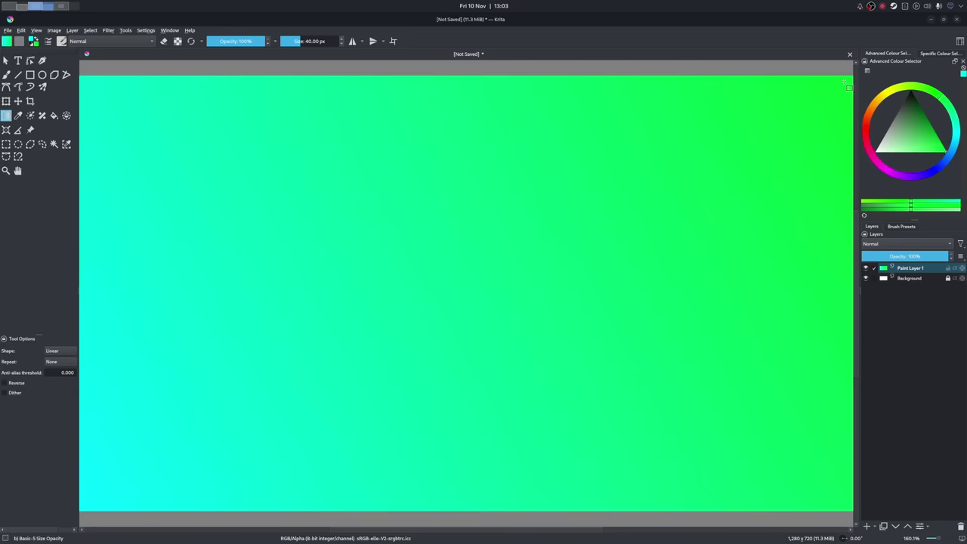
left_click(64, 350)
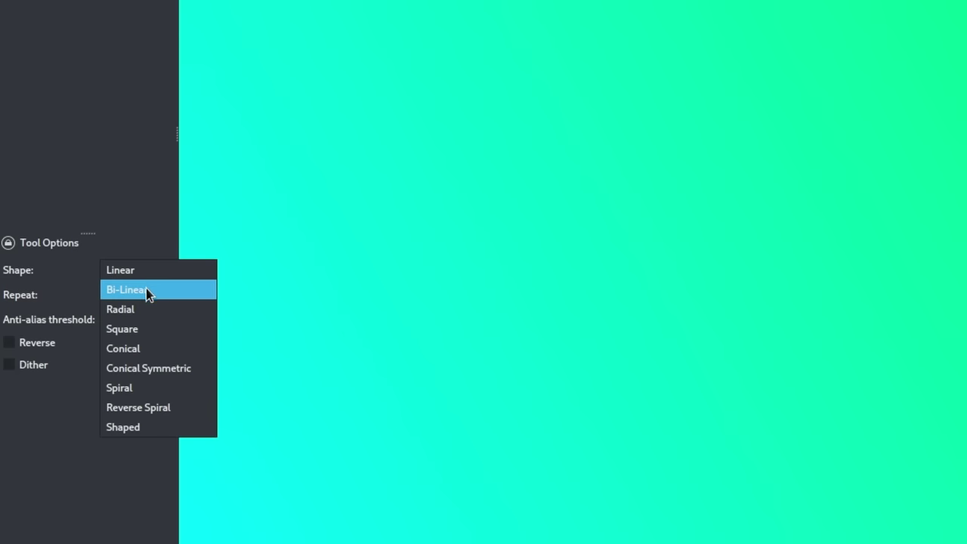
left_click(145, 304)
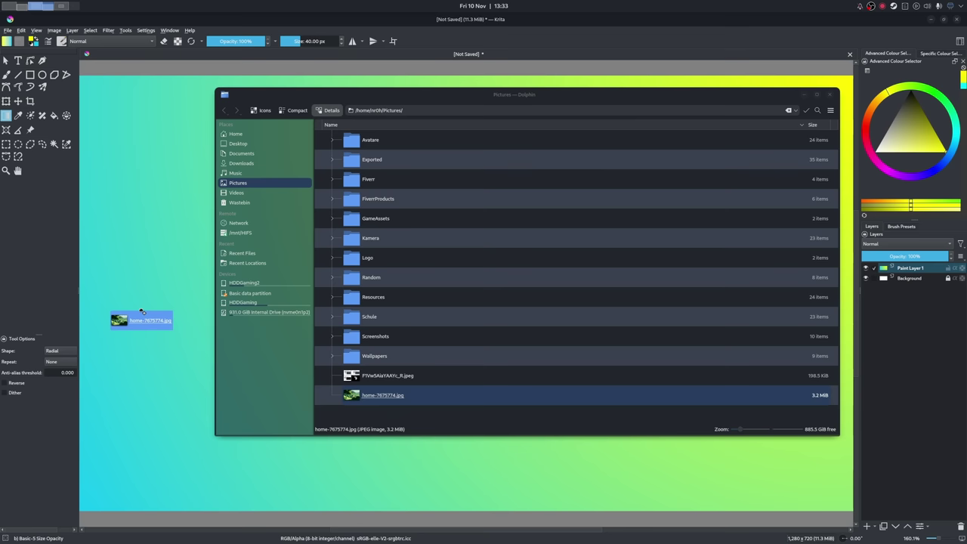
Insert the landscape photo onto the canvas as a new layer.
left_click_drag(254, 377, 142, 313)
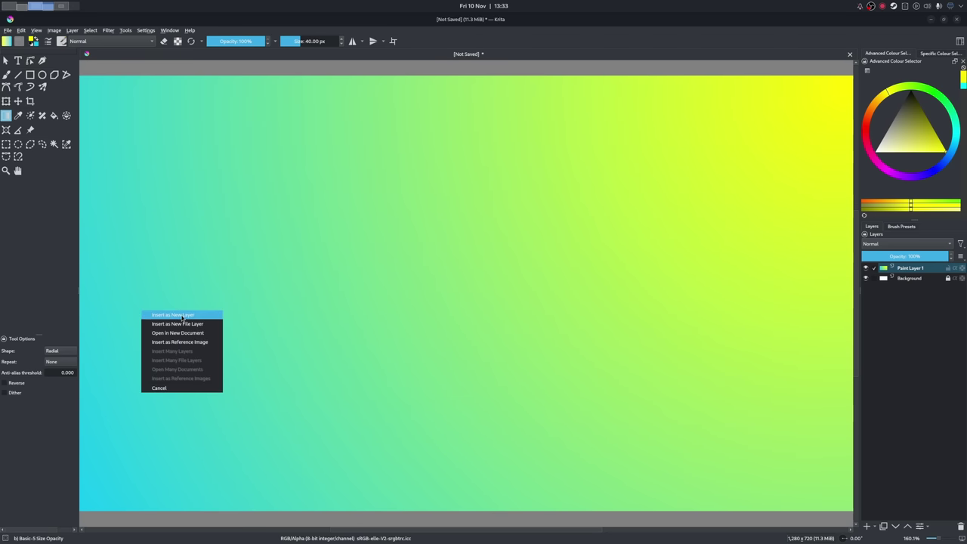
left_click(208, 316)
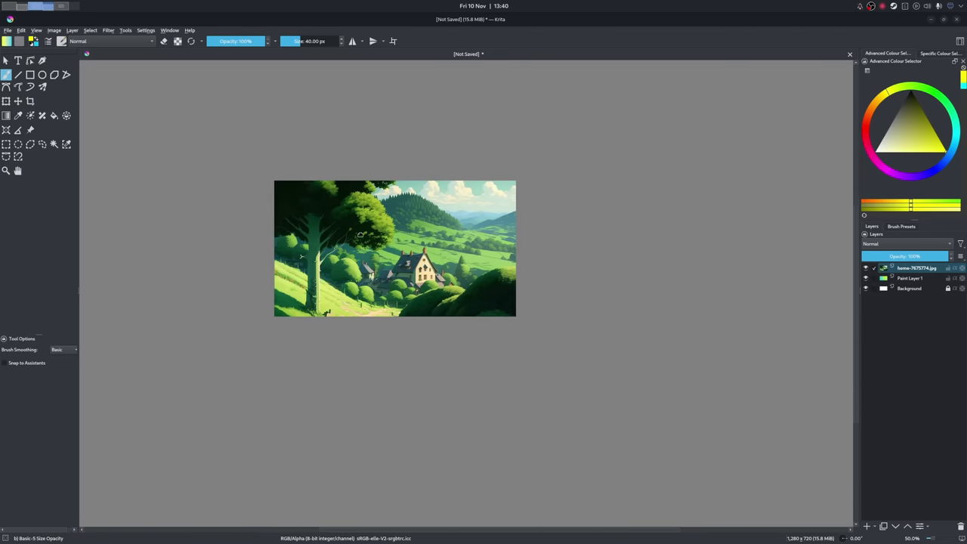
scroll(391, 245, "up", 3)
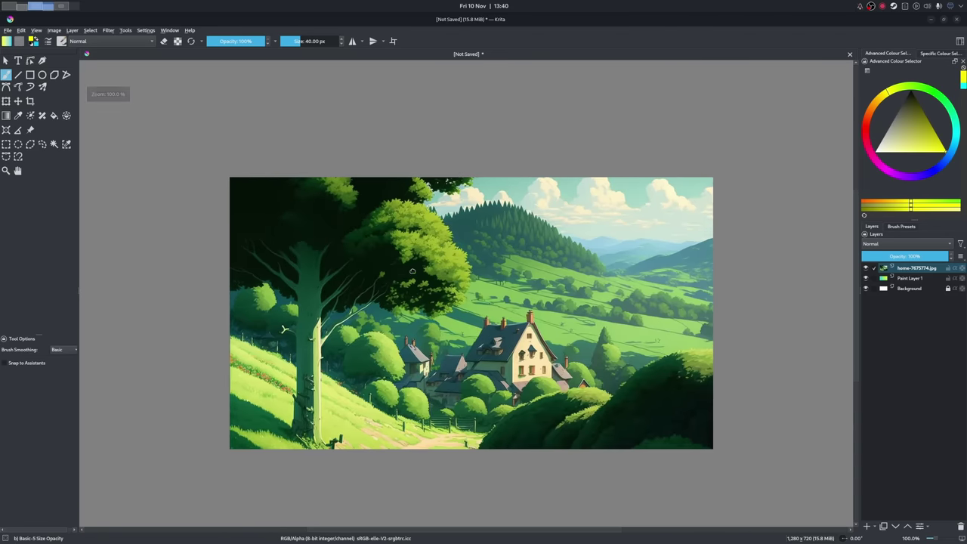
Blend the landscape layer in Darken mode and apply a Gaussian Blur.
left_click(889, 244)
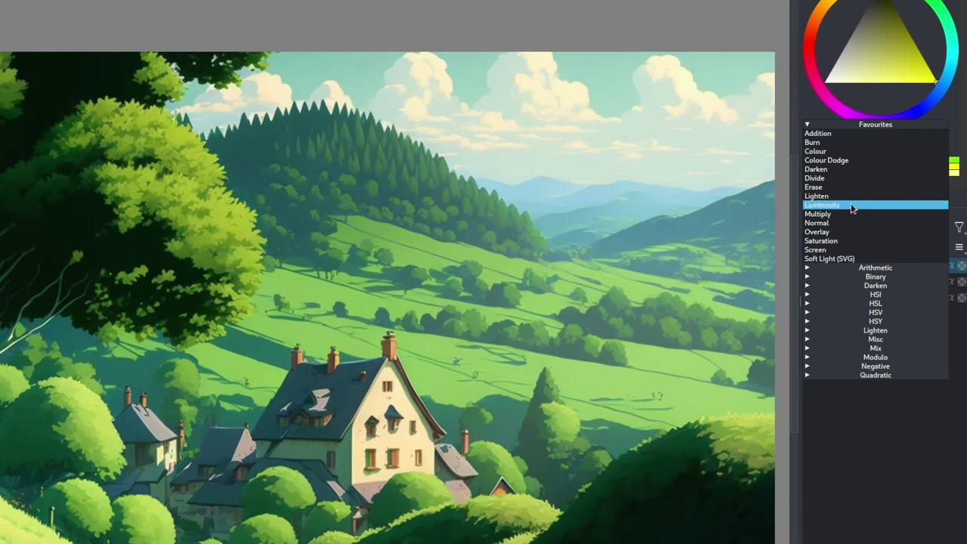
left_click(853, 171)
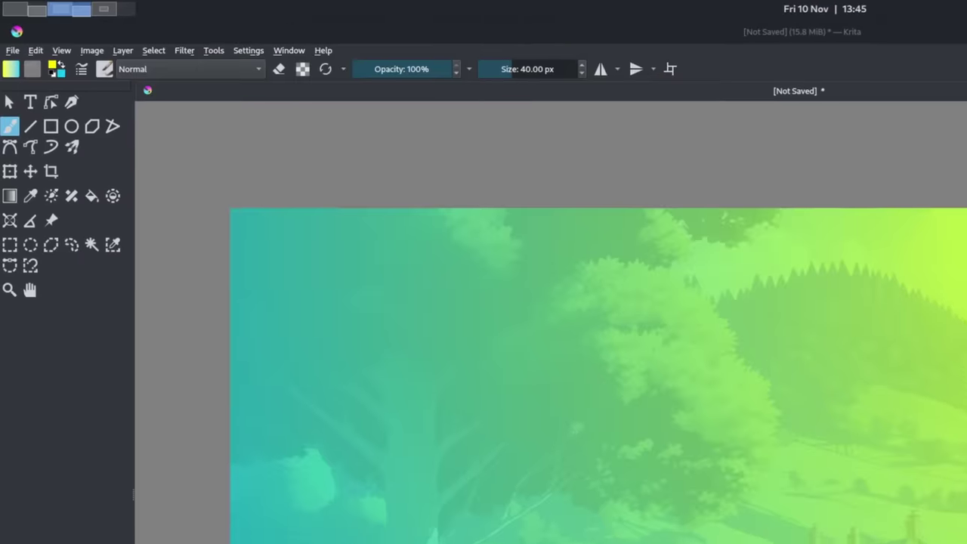
left_click(186, 52)
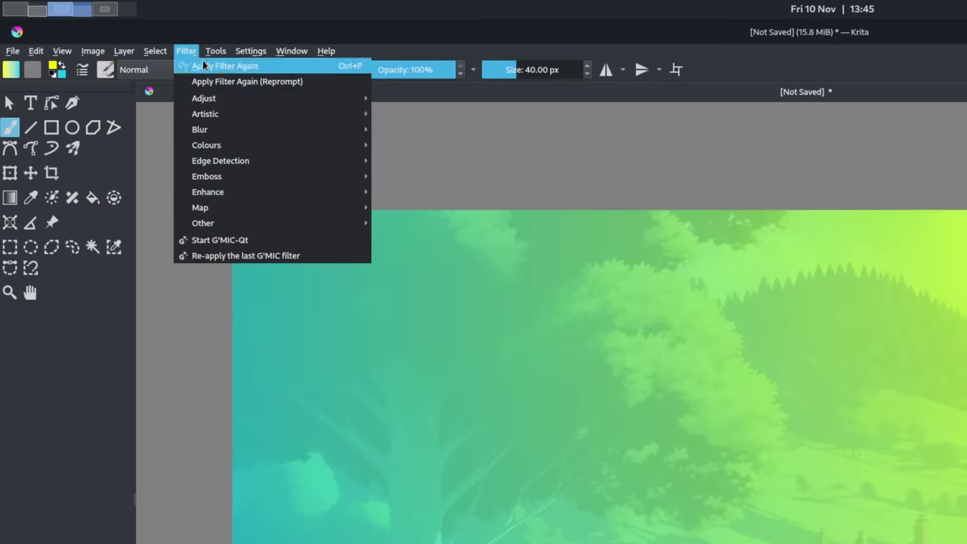
mouse_move(199, 129)
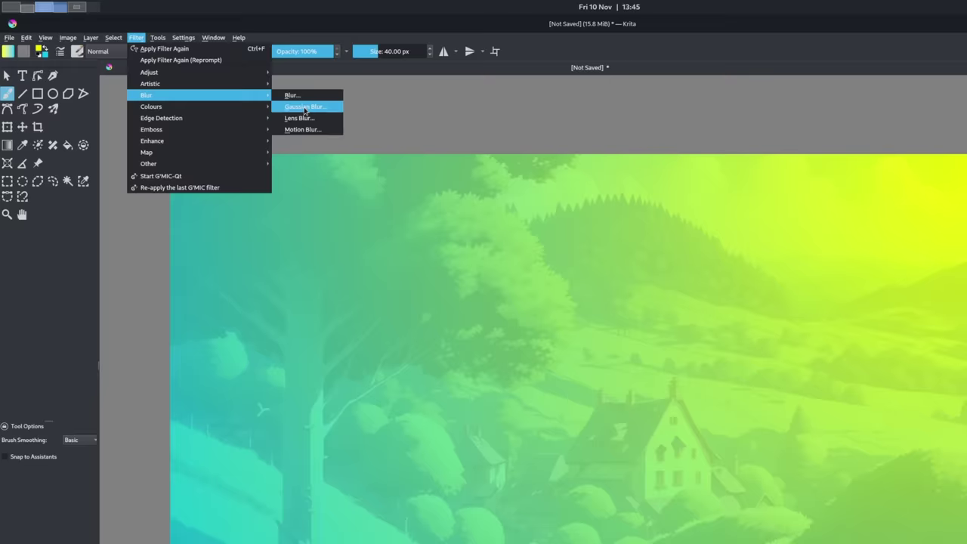
left_click(412, 146)
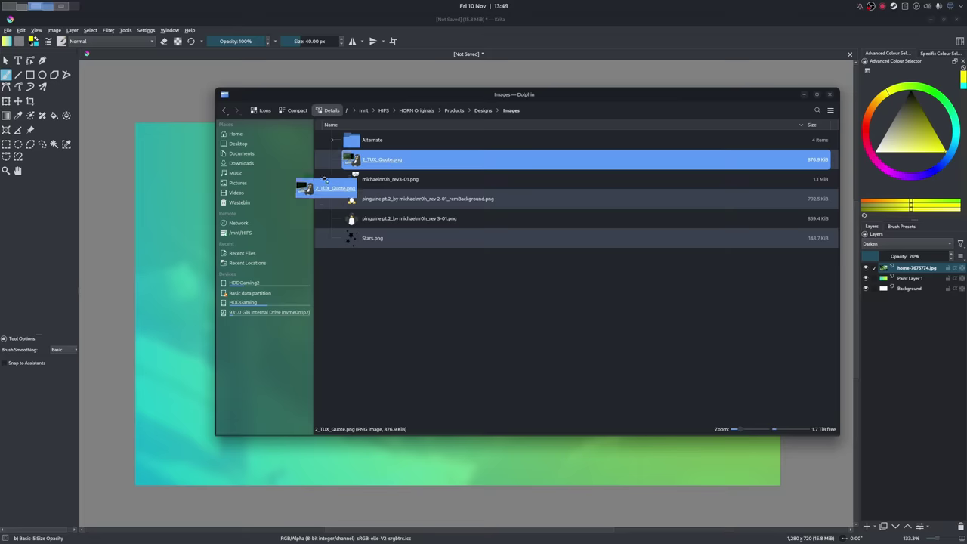
Add 2_TUX_Quote.png as a layer and reposition it, undoing an accidental rotation.
left_click_drag(344, 187, 185, 198)
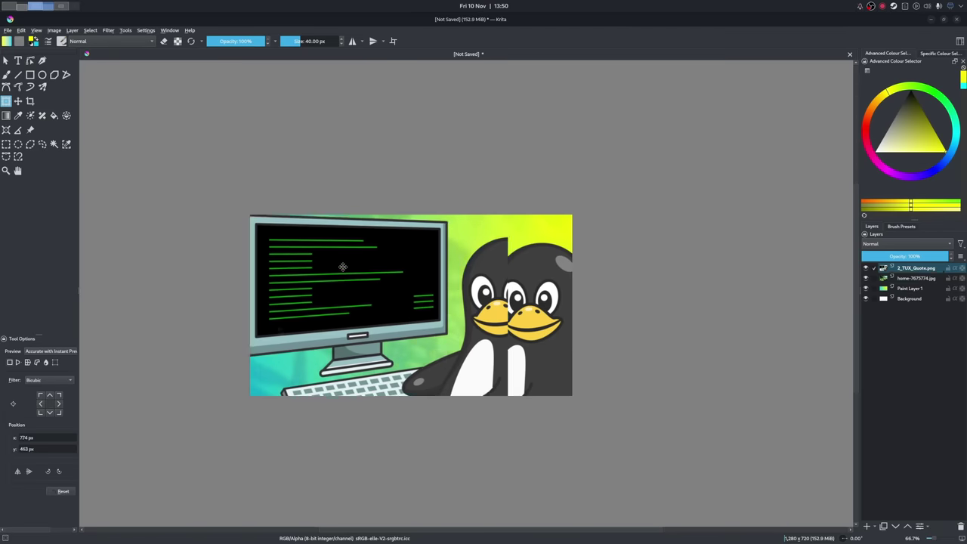
left_click_drag(344, 289, 300, 255)
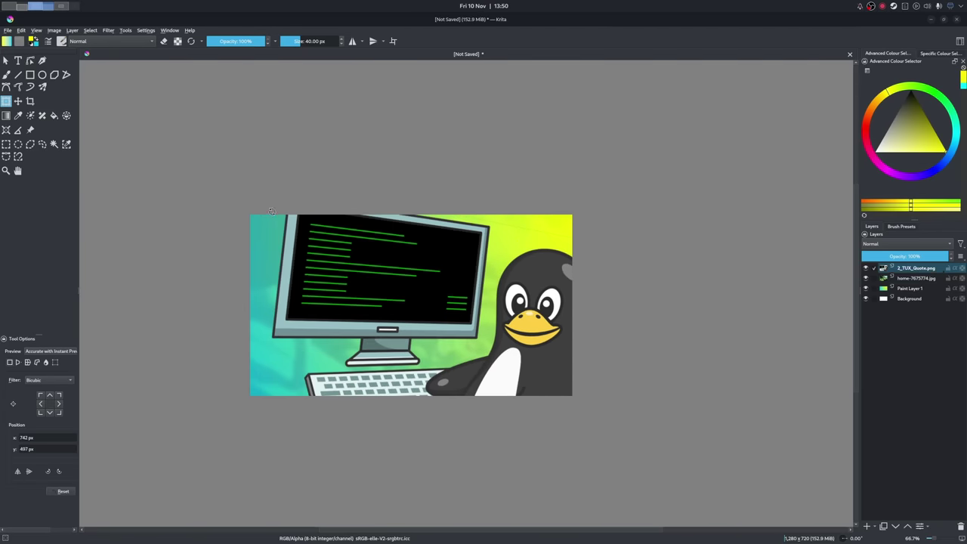
left_click_drag(262, 252, 258, 283)
key("ctrl+z")
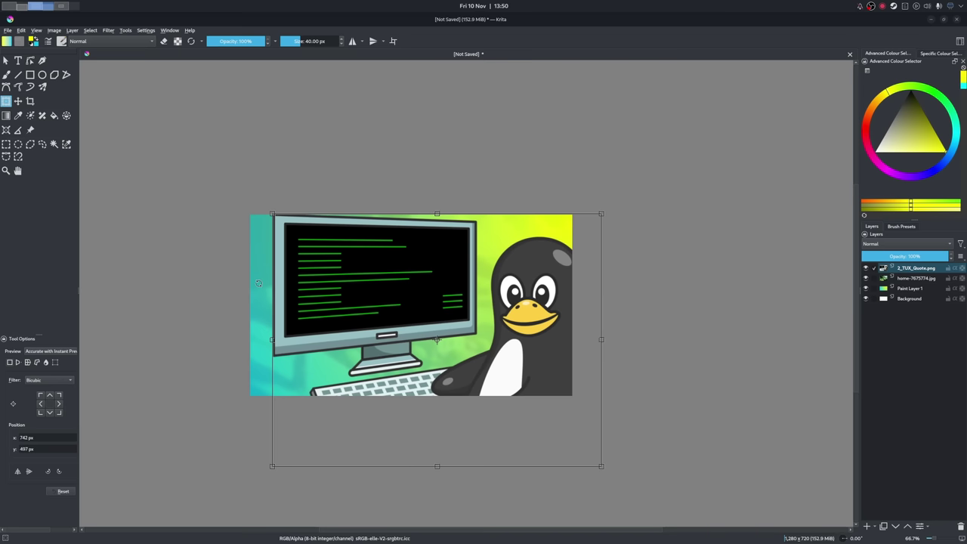
mouse_move(271, 232)
left_mouse_down()
mouse_move(372, 247)
mouse_move(265, 227)
mouse_move(210, 231)
left_mouse_up()
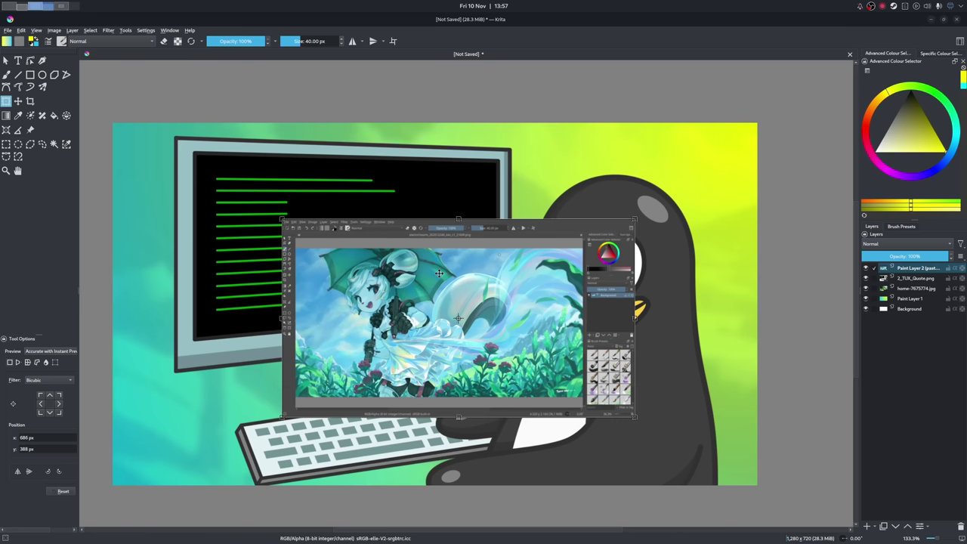
Move the pasted screenshot over Tux's monitor screen and switch to Mesh transform.
left_click_drag(535, 256, 570, 250)
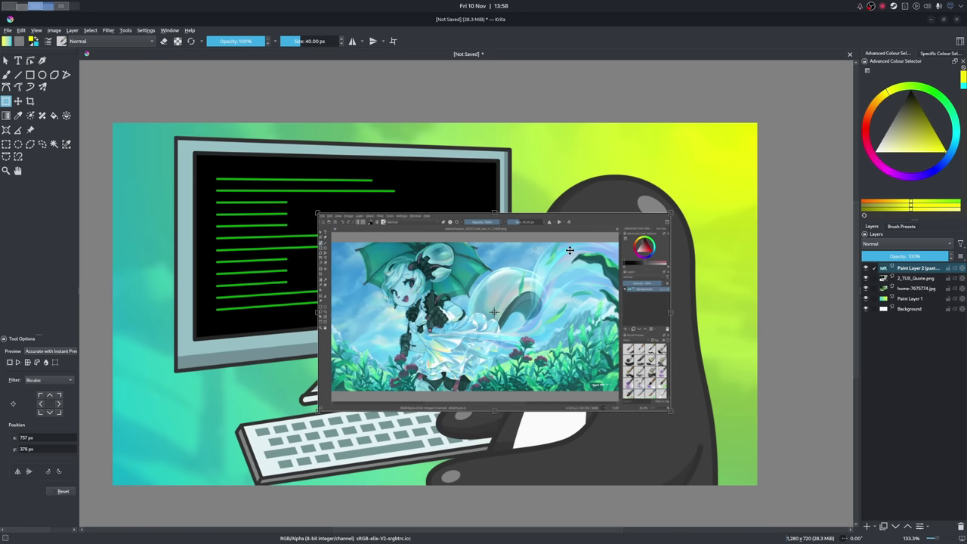
left_click_drag(425, 248, 332, 228)
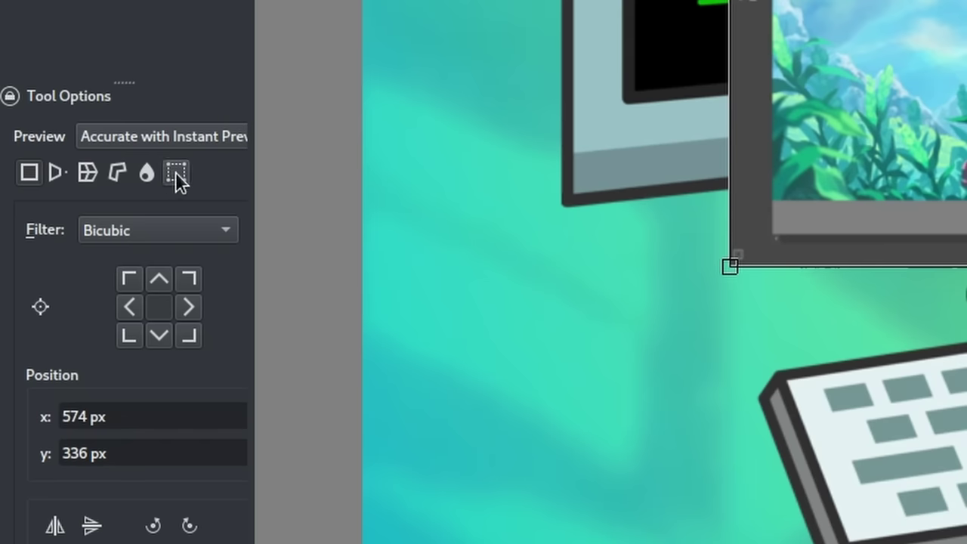
left_click(175, 173)
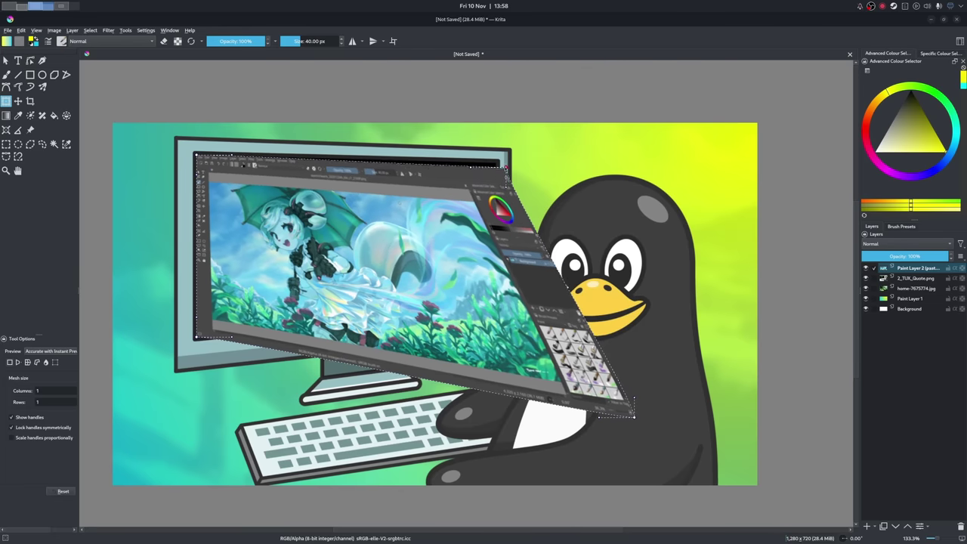
Open Layer Style on the 2_TUX_Quote.png layer and enable a white Stroke outline.
right_click(896, 269)
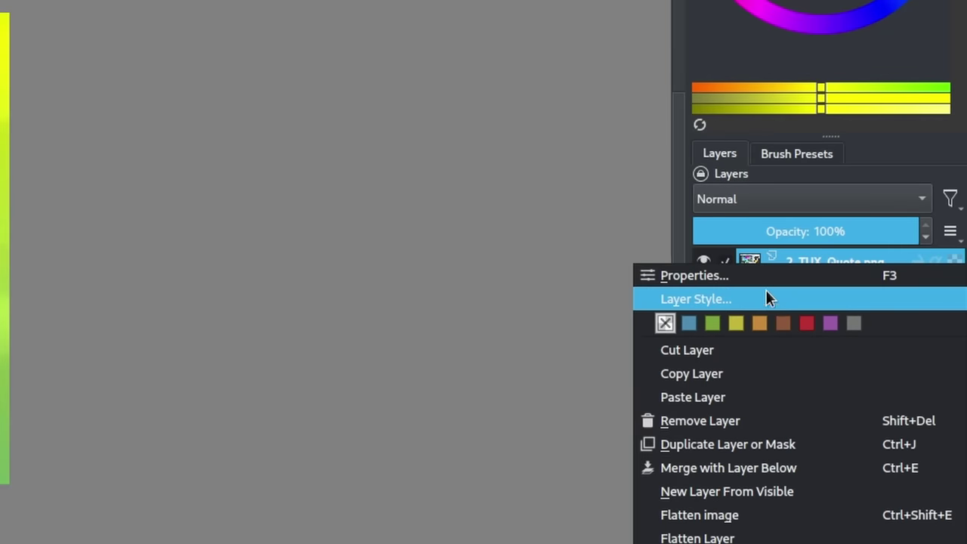
left_click(763, 298)
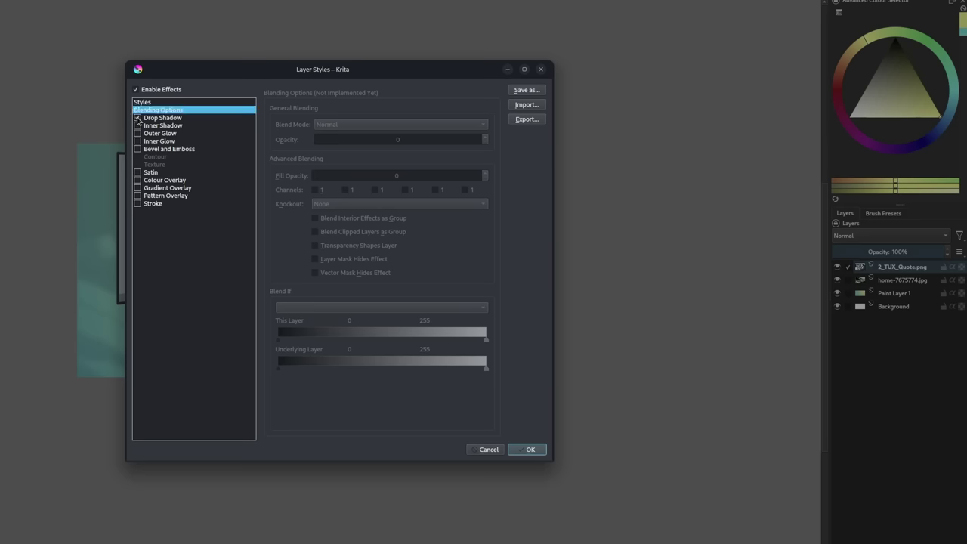
left_click(148, 208)
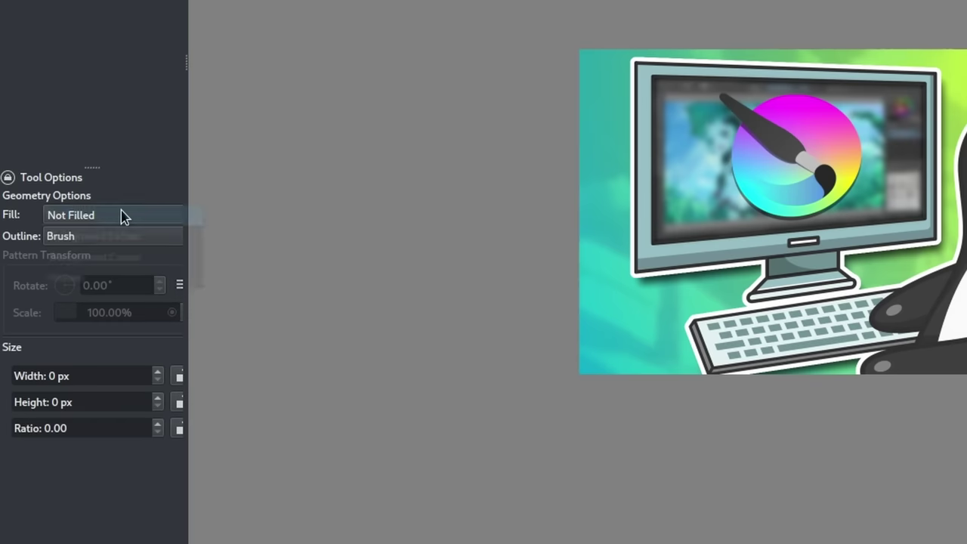
Set the shape fill to Foreground Colour so new circles come out solid white.
left_click(51, 355)
left_click(52, 363)
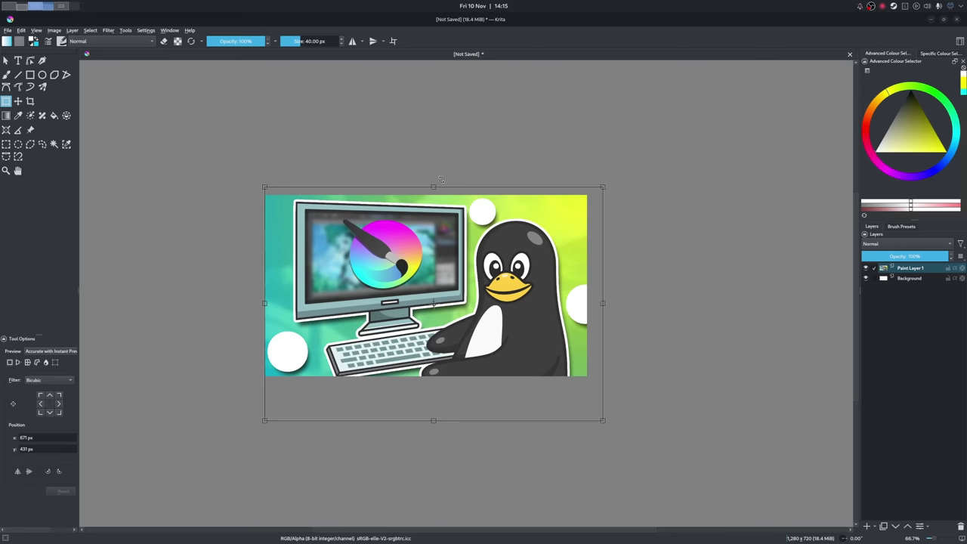
scroll(454, 177, "up", 1)
scroll(490, 173, "down", 1)
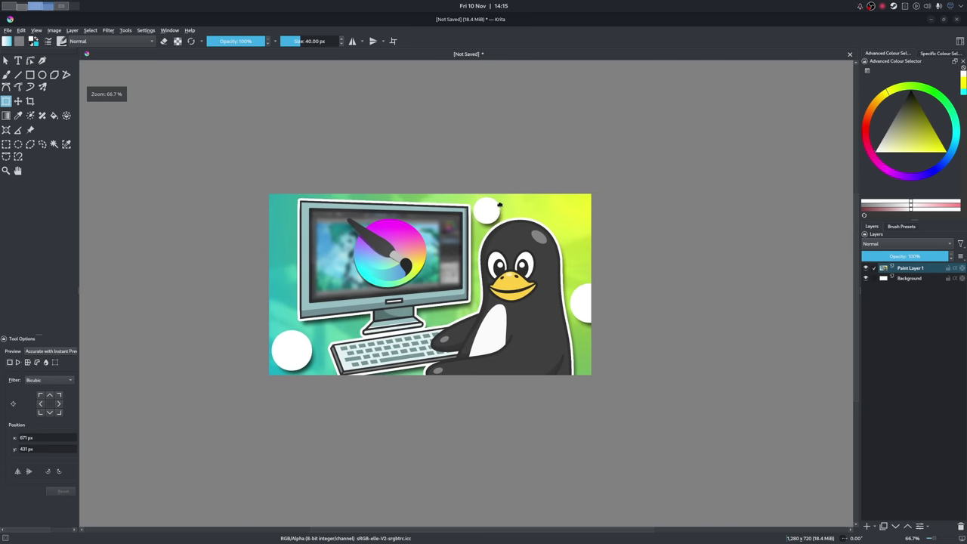
Switch to the Similar Colour Selection tool.
left_click(52, 145)
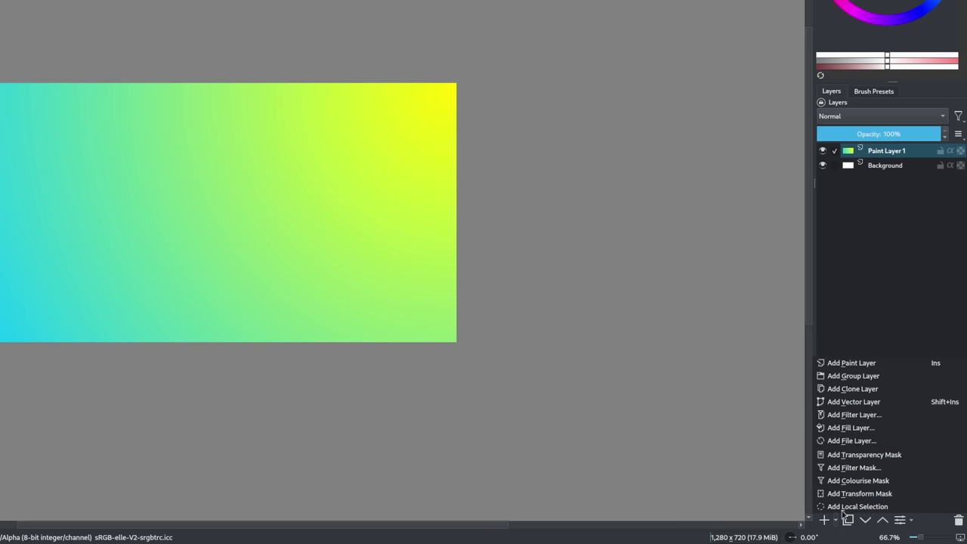
Add a vector layer for tracing the penguin's outline.
left_click(839, 402)
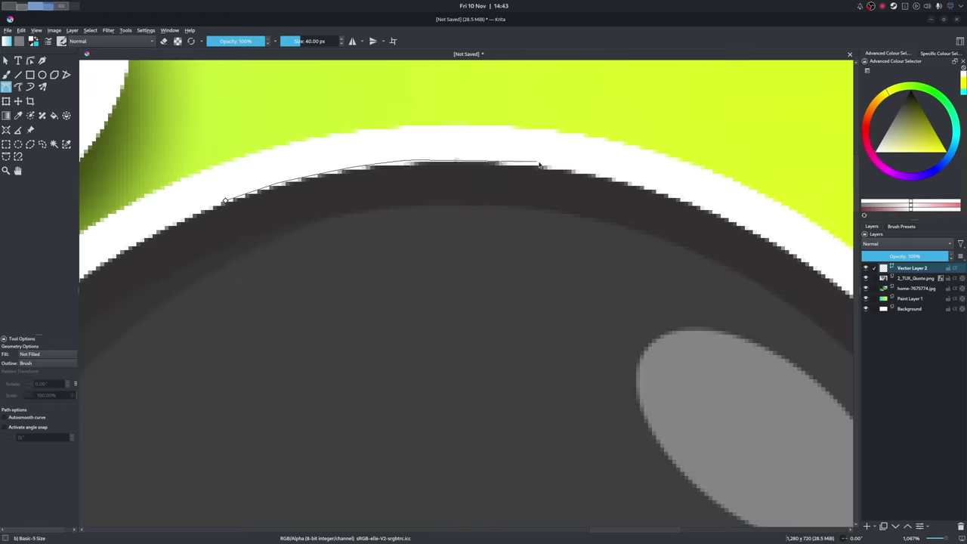
Pan the view to bring more of the penguin's head edge into sight.
left_click_drag(807, 251, 625, 206)
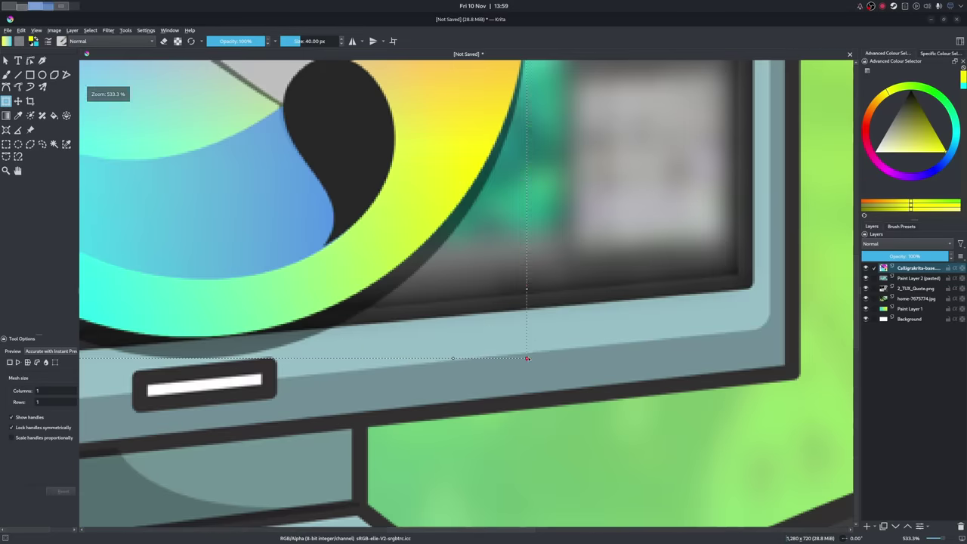
Pull the Krita logo's bottom mesh corner up onto the monitor screen's lower edge.
left_click_drag(527, 358, 527, 294)
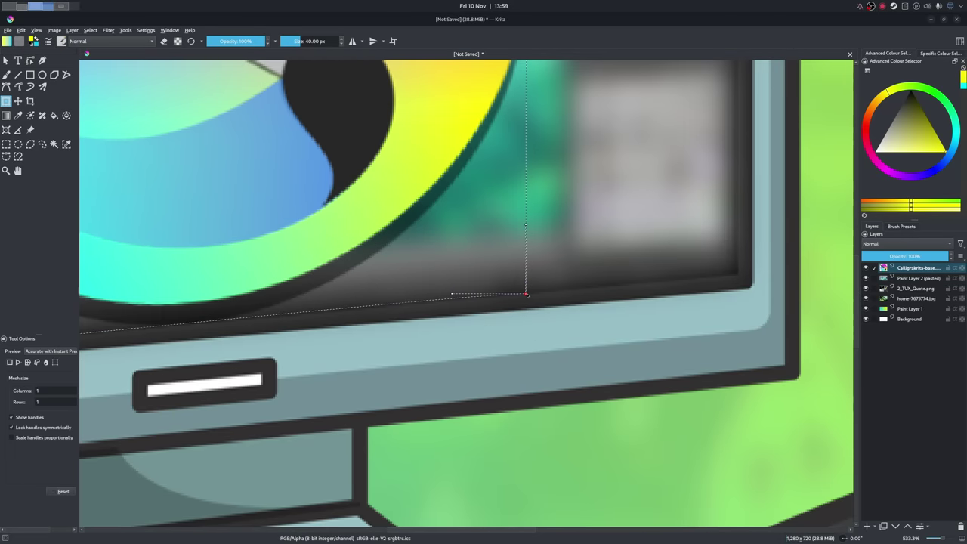